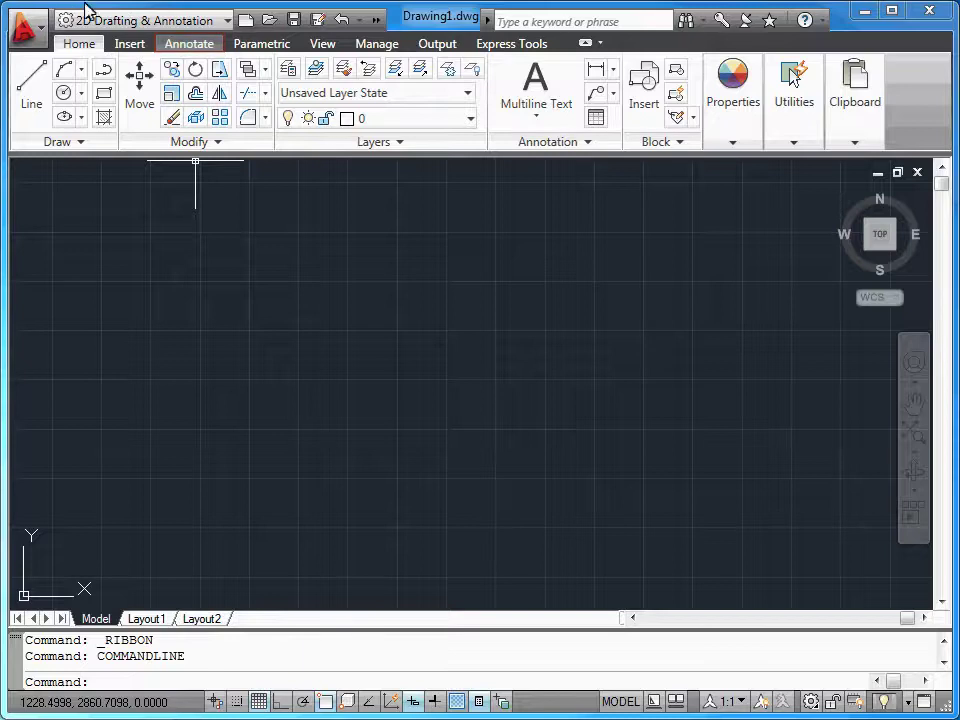
Switch the ribbon to the Annotate tab to show the text style and dimension tools.
left_click(175, 46)
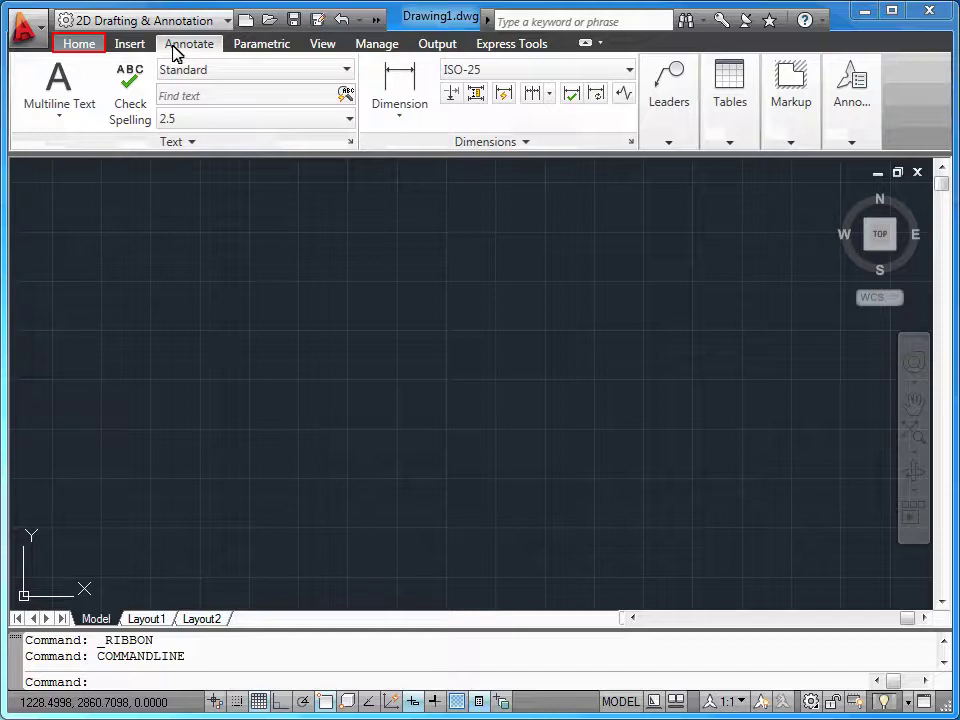
Go back to the Home tab and expand the panel holding the extra editing tools.
left_click(80, 45)
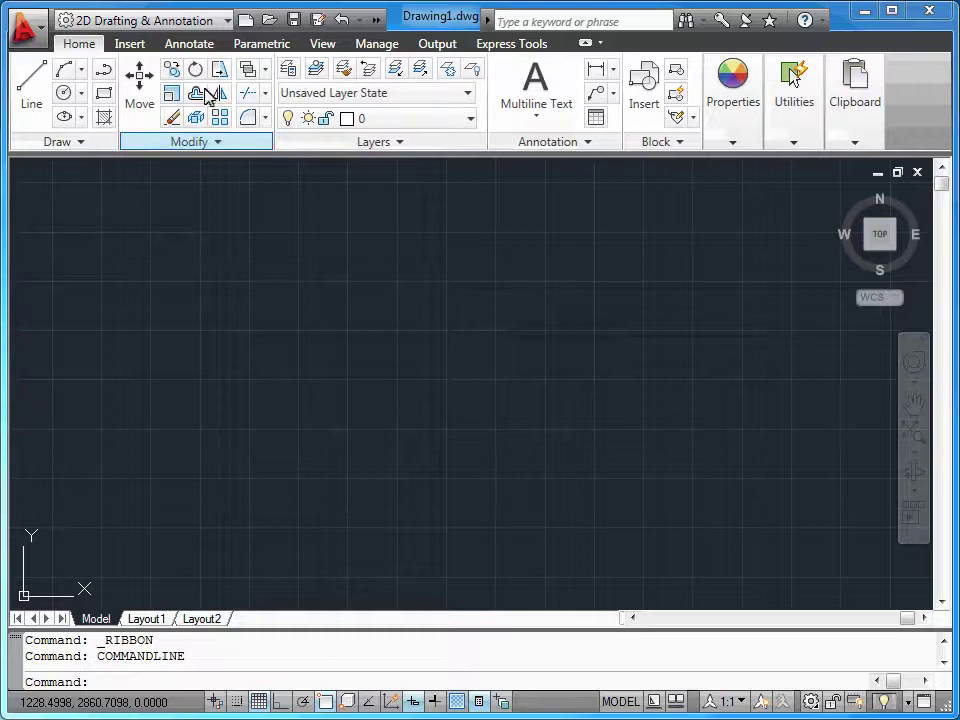
left_click(220, 145)
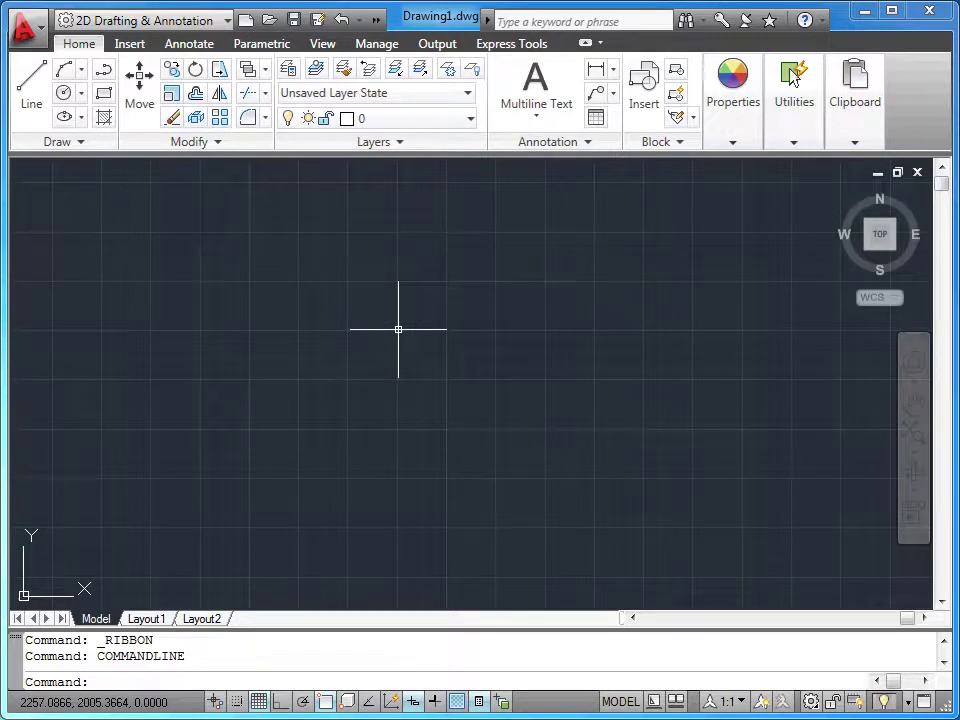
left_click(220, 142)
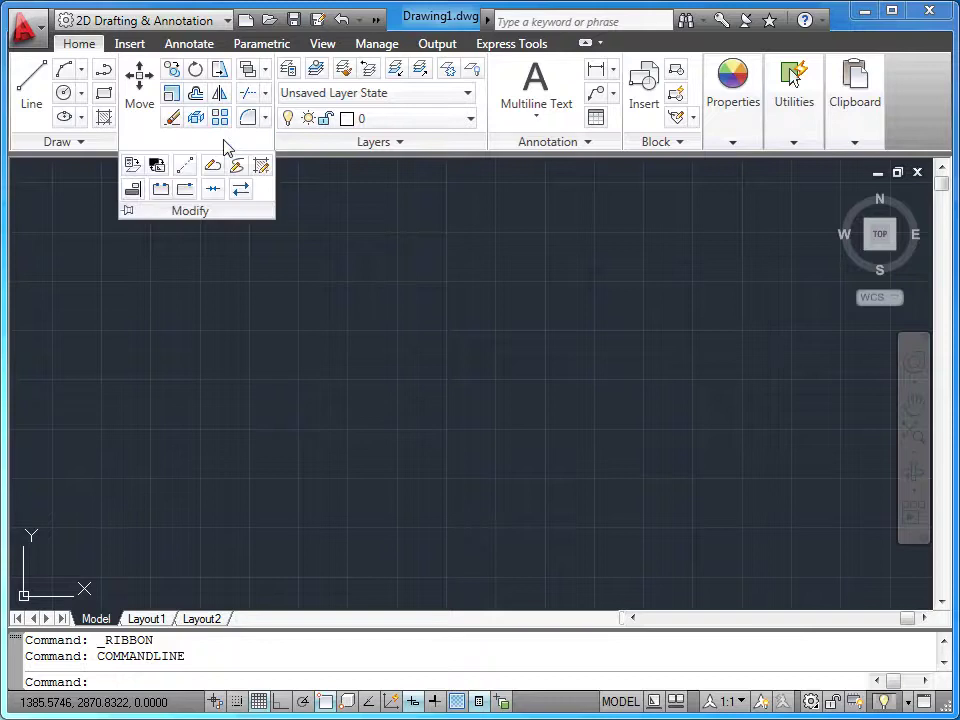
left_click(128, 211)
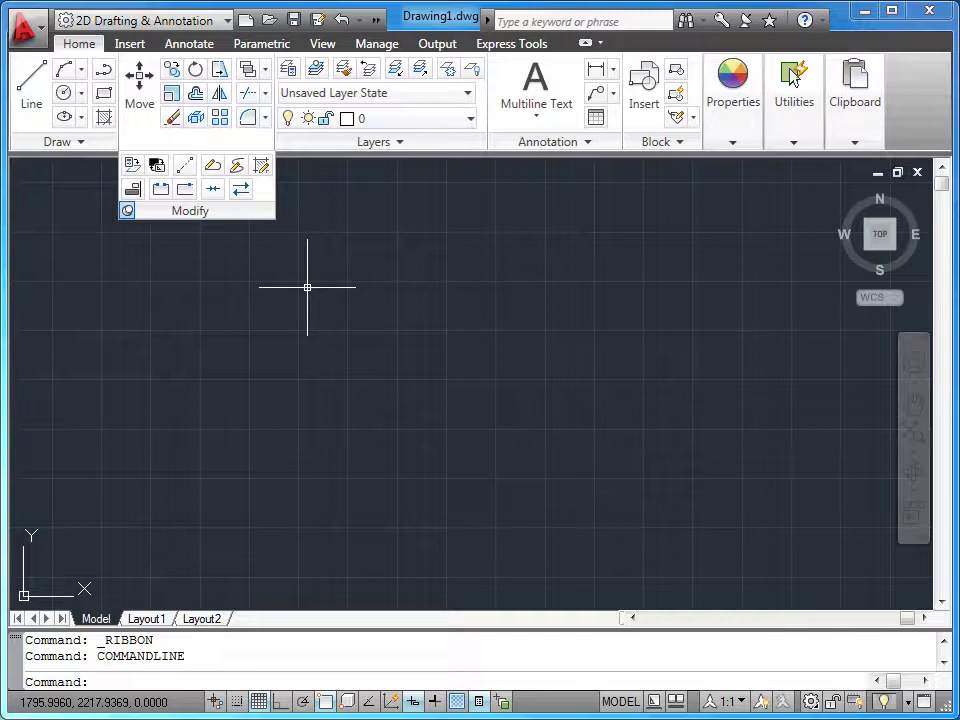
left_click(127, 211)
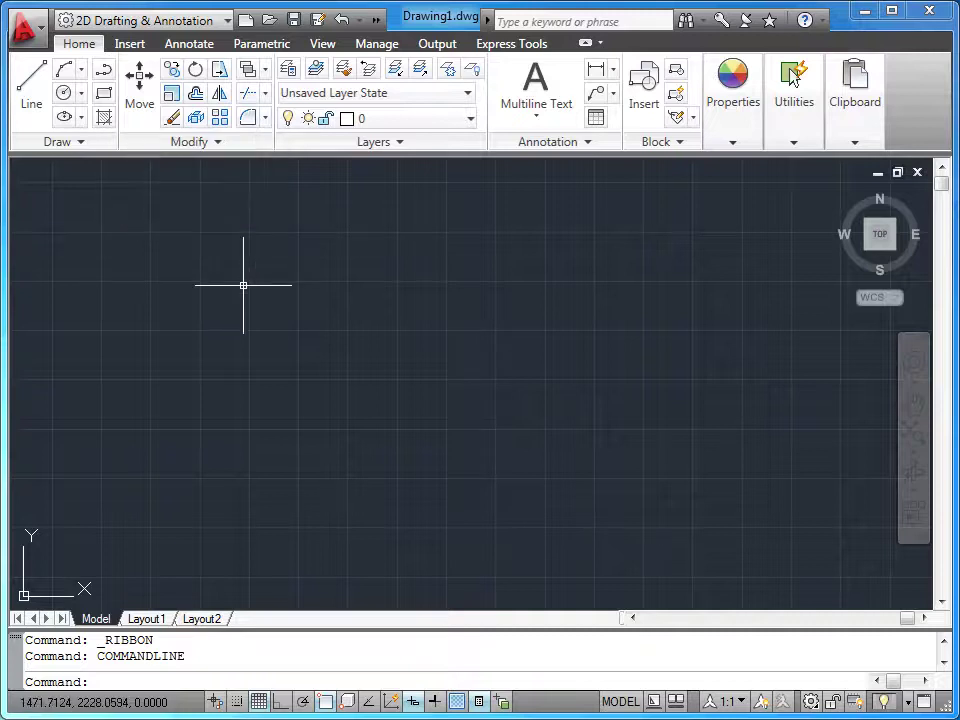
Show the ribbon keytips with Alt, then switch to the Annotate tab with the Standard and ISO-25 styles.
key("alt")
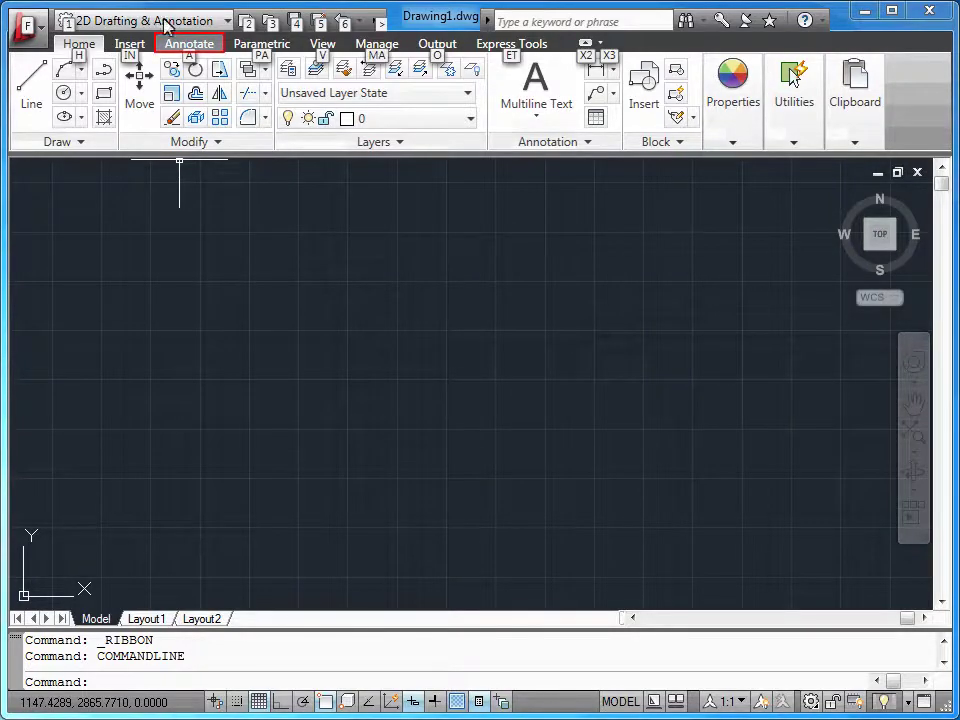
left_click(190, 44)
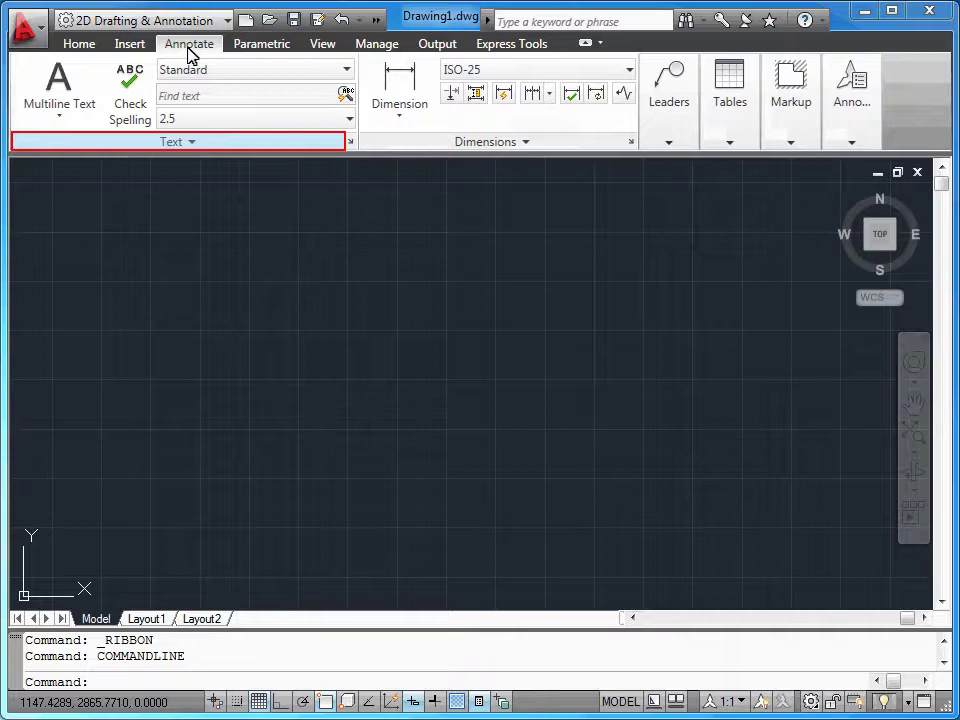
Expand the Text panel and open the Text Style dialog showing Standard in Arial Regular.
left_click(198, 143)
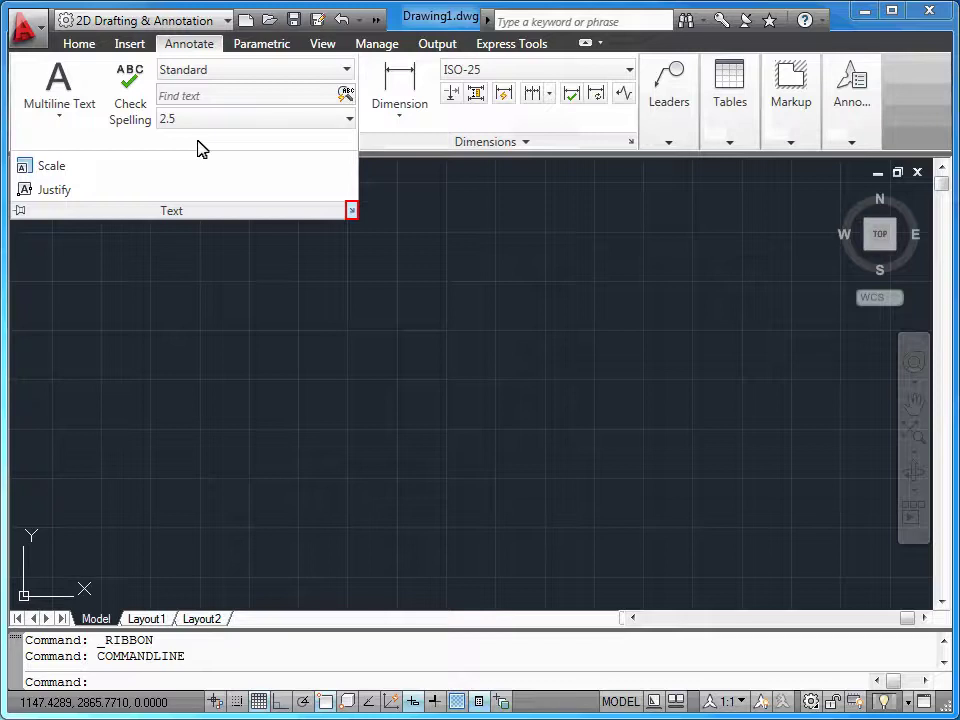
left_click(352, 211)
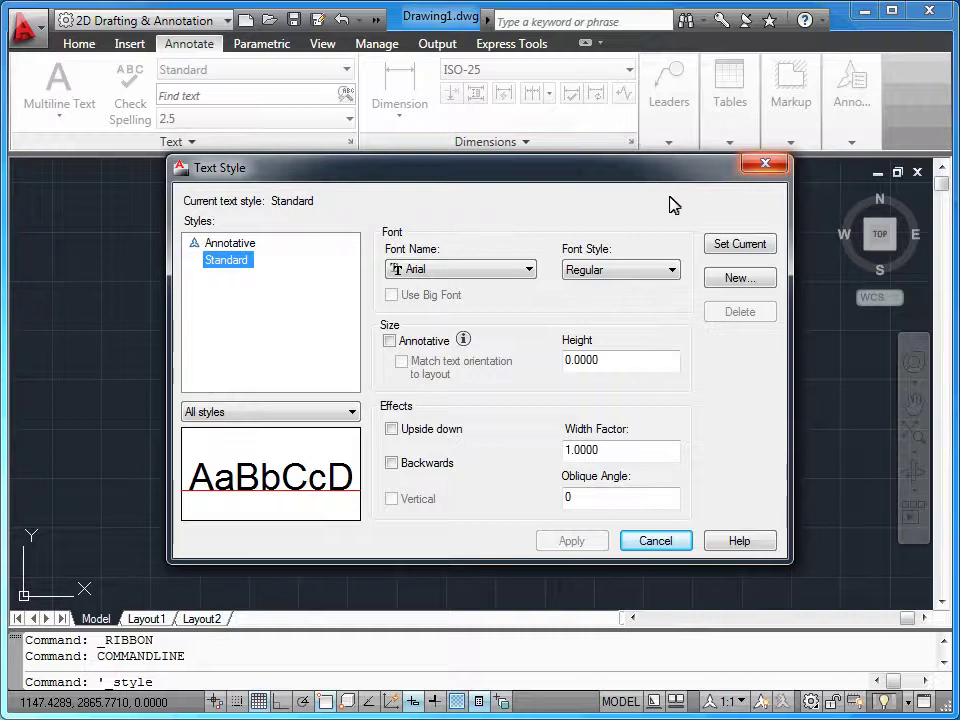
Close the Text Style dialog and return to the Home tab's drawing tools.
left_click(765, 164)
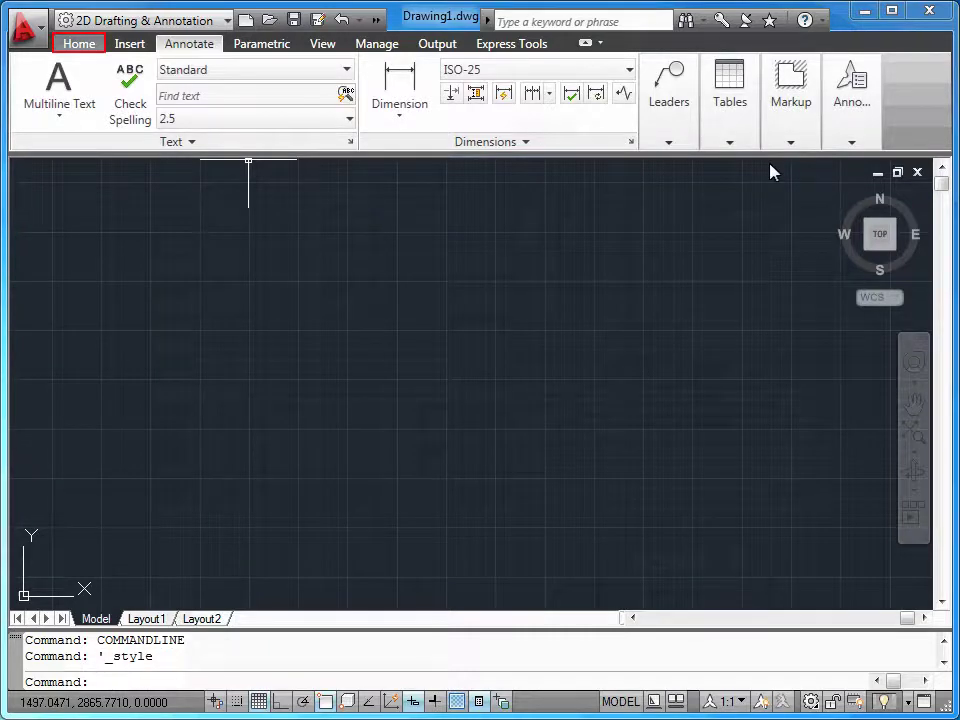
left_click(79, 46)
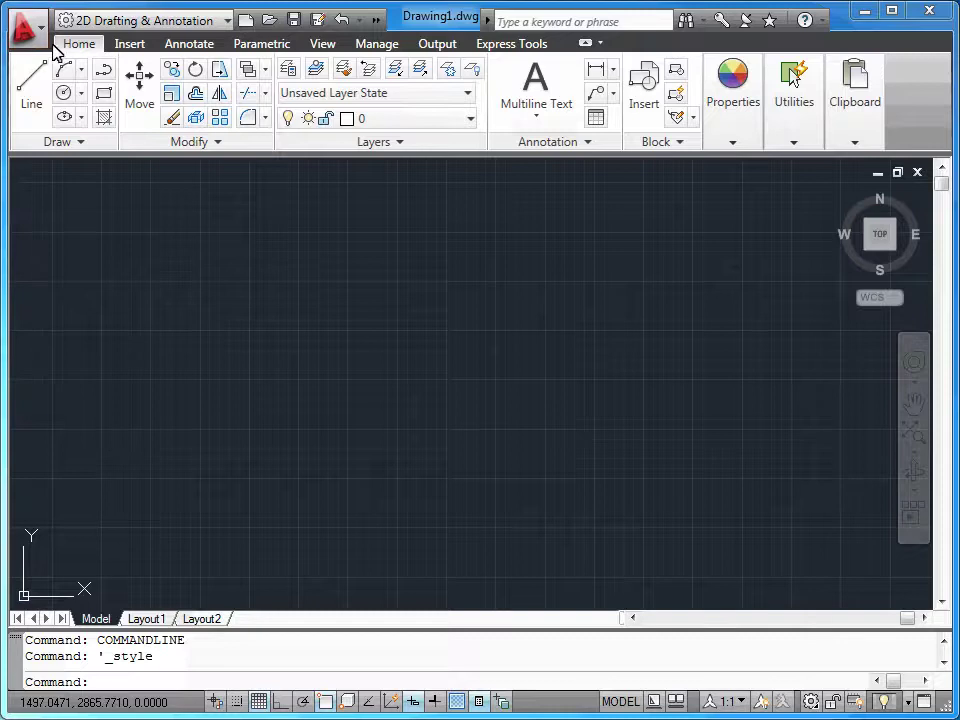
Open the application menu with recent drawings such as 04_layoutPt1.dwg.
left_click(24, 30)
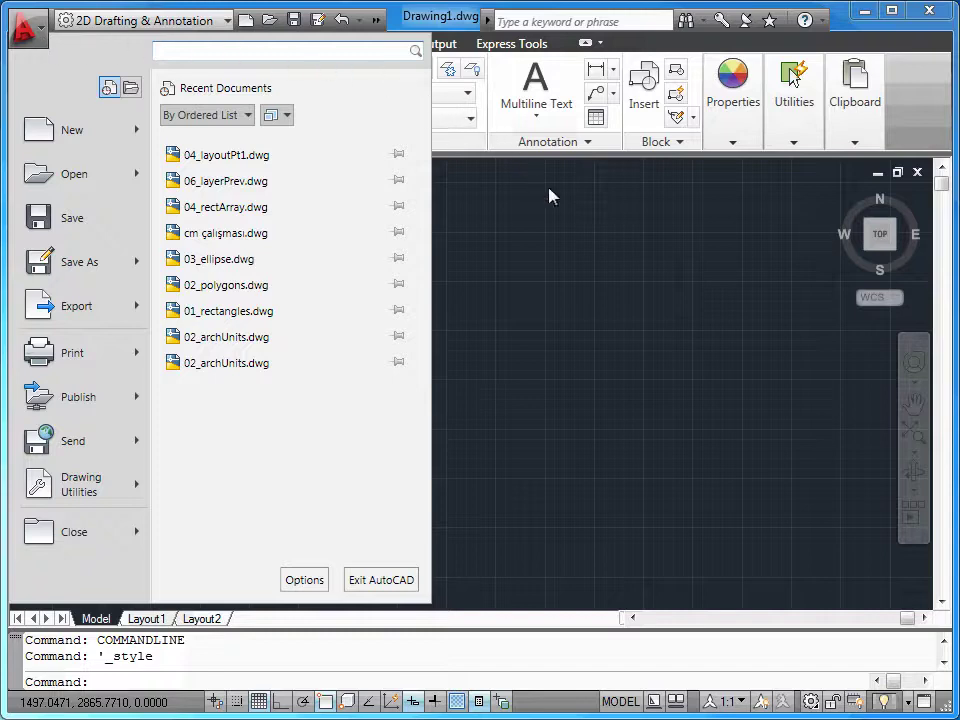
Dismiss the application menu by clicking in the empty drawing area.
left_click(577, 293)
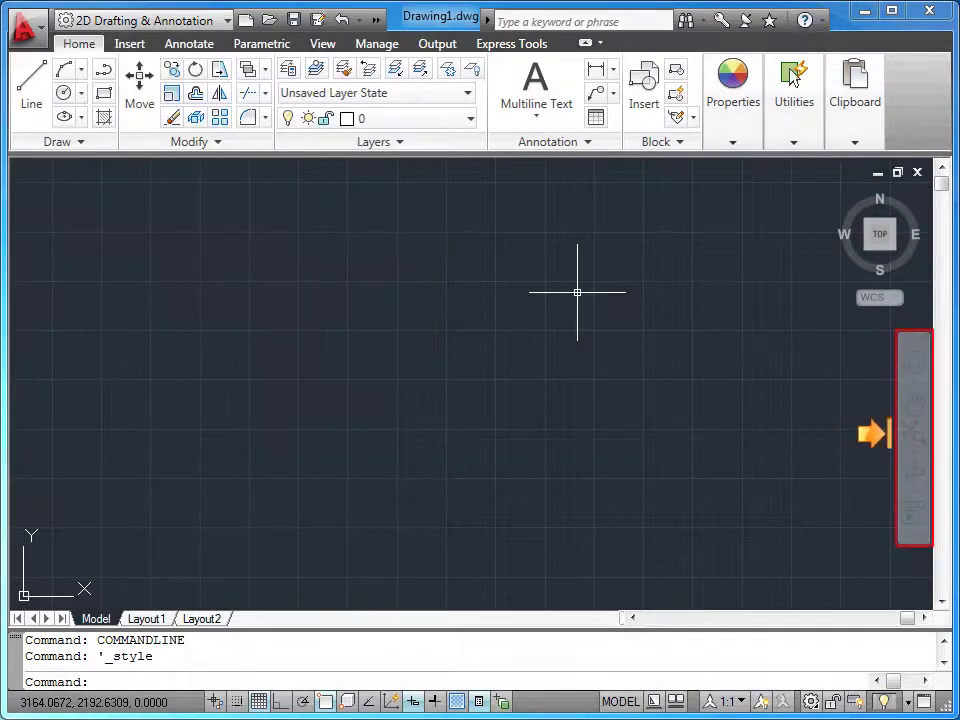